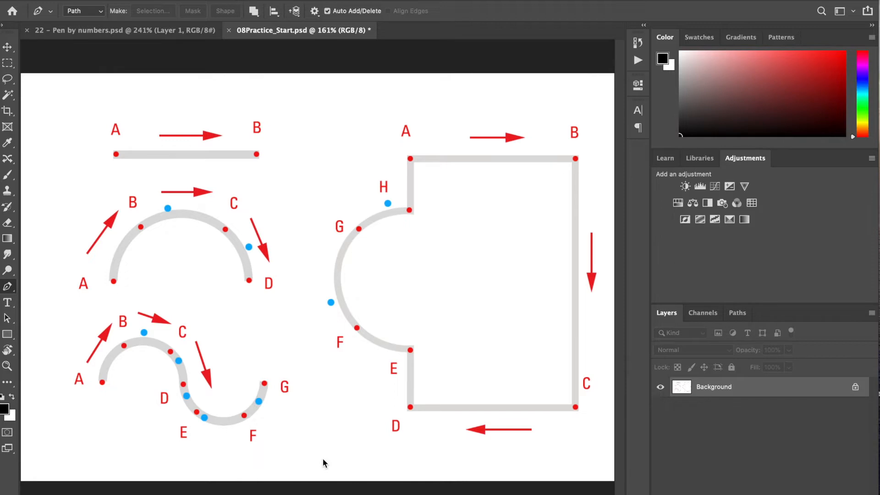
Draw a straight open path from A to B along the single grey line with the Pen tool.
left_click(9, 282)
left_click(33, 287)
left_click(116, 155)
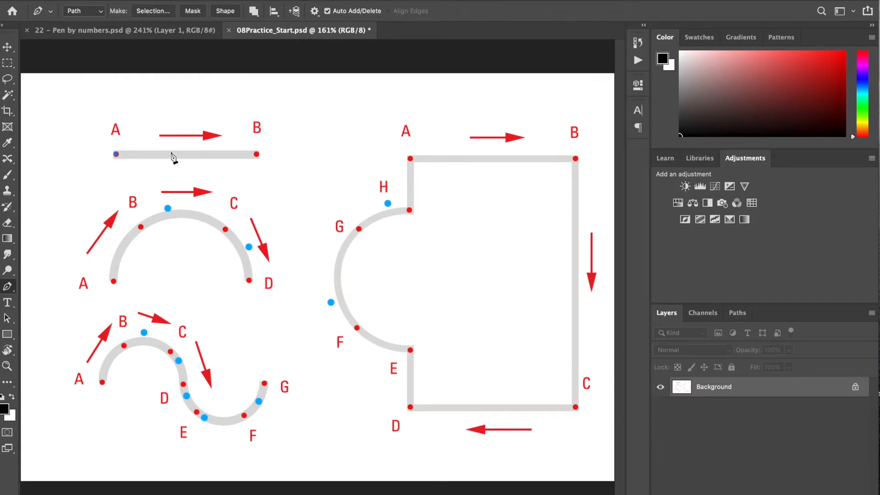
left_click(256, 154)
left_click(115, 283, "super")
key("Escape")
left_click(116, 154)
left_click(256, 154)
key("Escape")
Trace the large arch from A to D as an open path, pulling the handles at B and C to the blue dots.
left_click_drag(141, 227, 169, 208)
left_click(225, 229)
left_click_drag(225, 234, 250, 249)
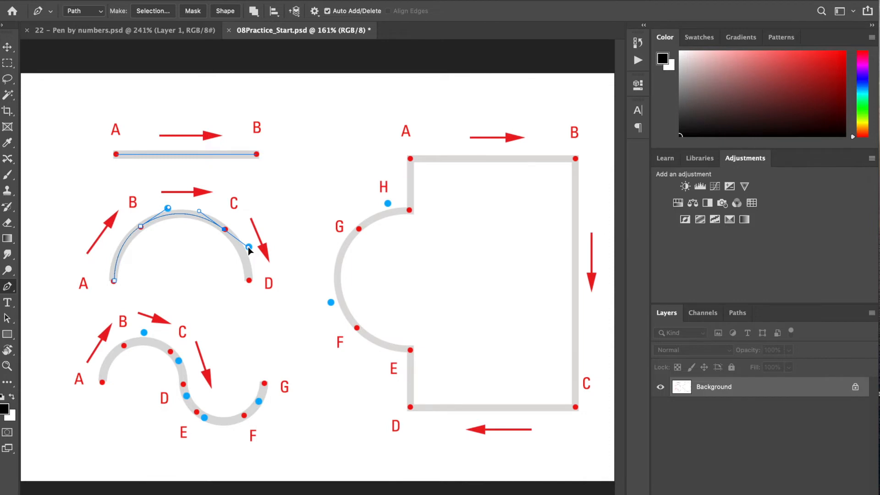
left_click(249, 280)
key("Escape")
Trace the S-shaped curve from A to G as an open path, pulling the handles at B through F to the blue dots.
left_click(103, 382)
left_click_drag(123, 345, 145, 336)
left_click_drag(170, 351, 180, 363)
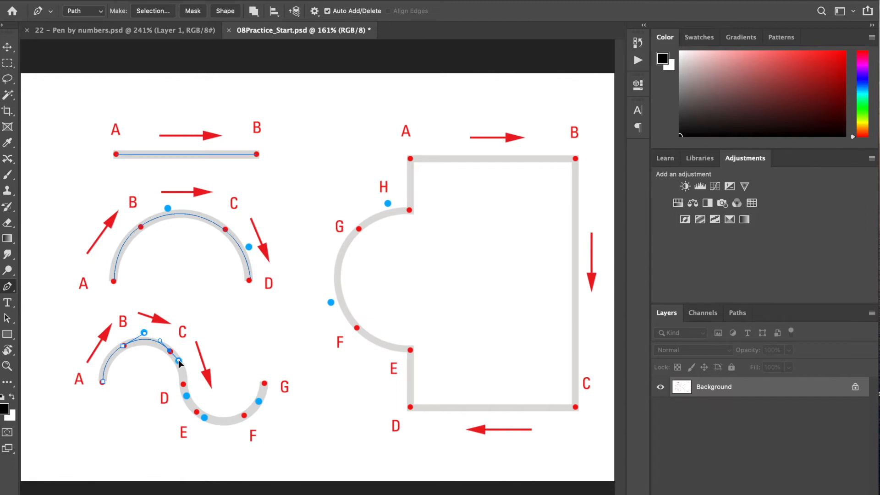
left_click_drag(183, 384, 187, 397)
left_click_drag(196, 411, 205, 419)
left_click(244, 415)
left_click_drag(244, 416, 259, 402)
left_click(265, 384)
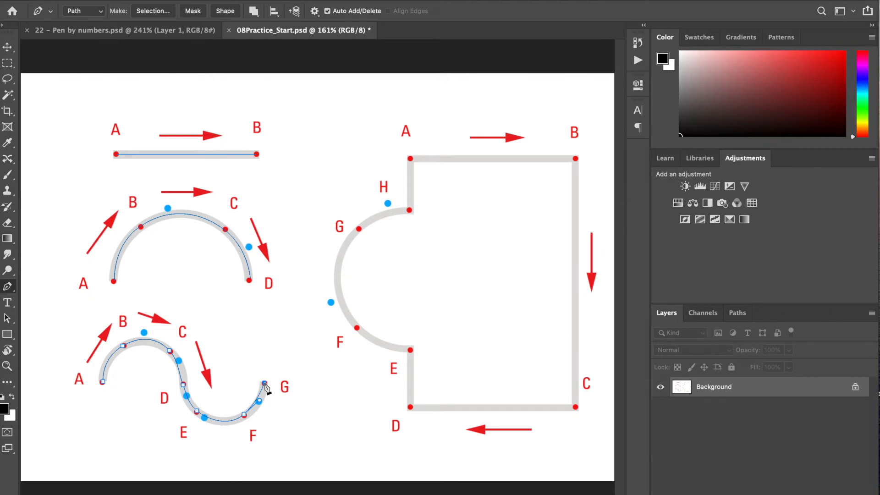
left_click(410, 158)
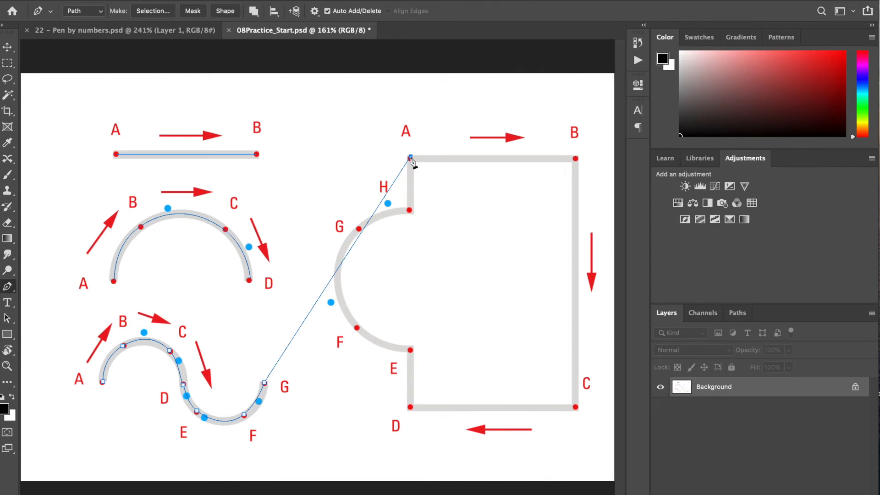
key("Escape")
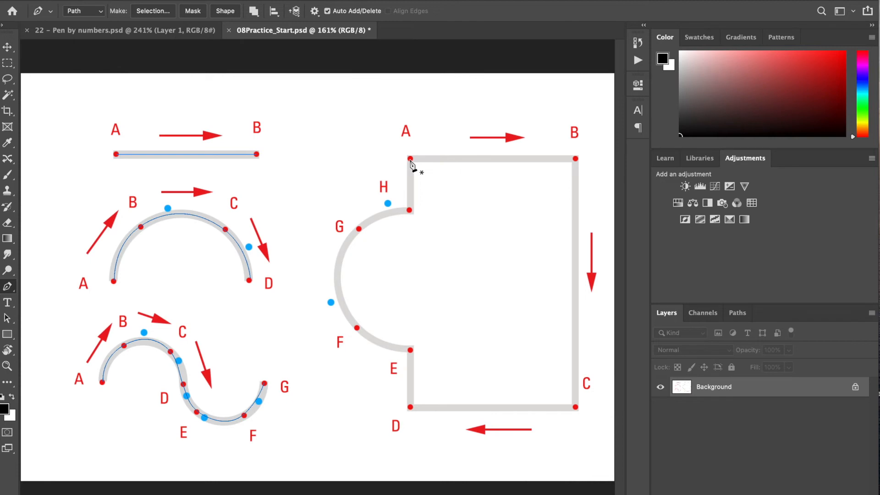
Trace the large shape from A through H as a closed path with curved points at F and G, and capture a screenshot of the canvas.
left_click(575, 158)
left_click(575, 406)
left_click(410, 407)
left_click(410, 350)
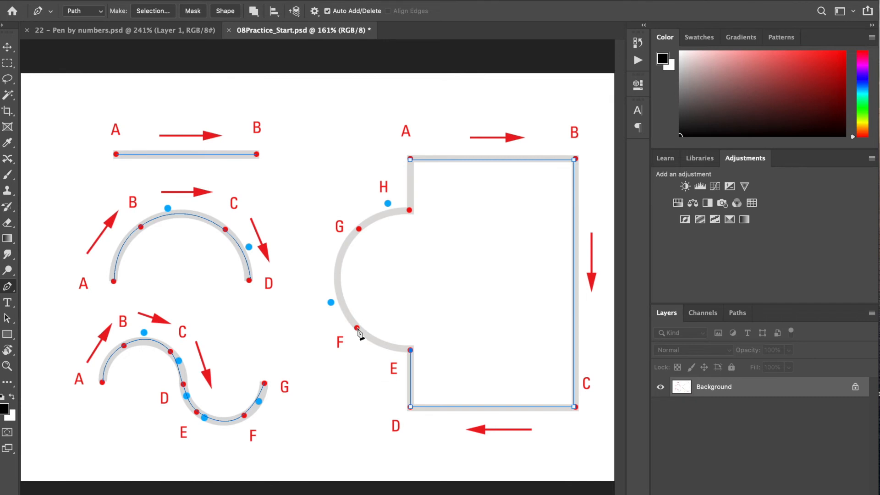
left_click_drag(358, 328, 331, 303)
left_click_drag(359, 228, 389, 206)
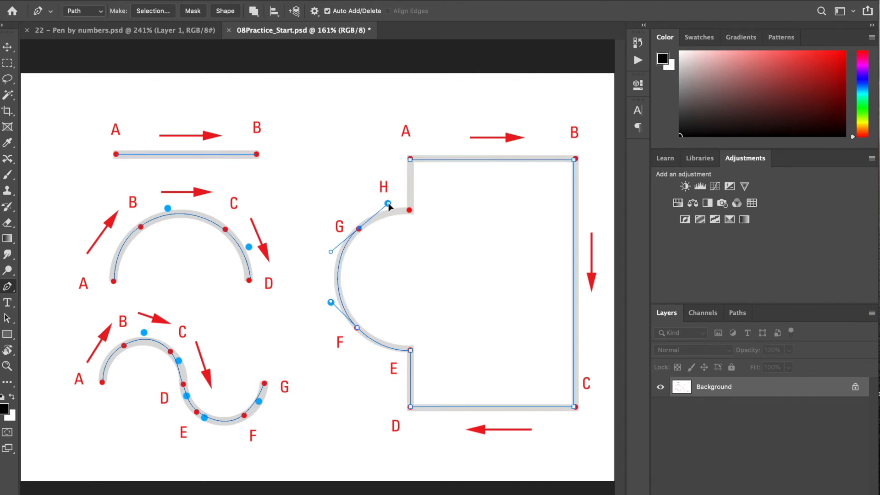
left_click(409, 210)
left_click(410, 160)
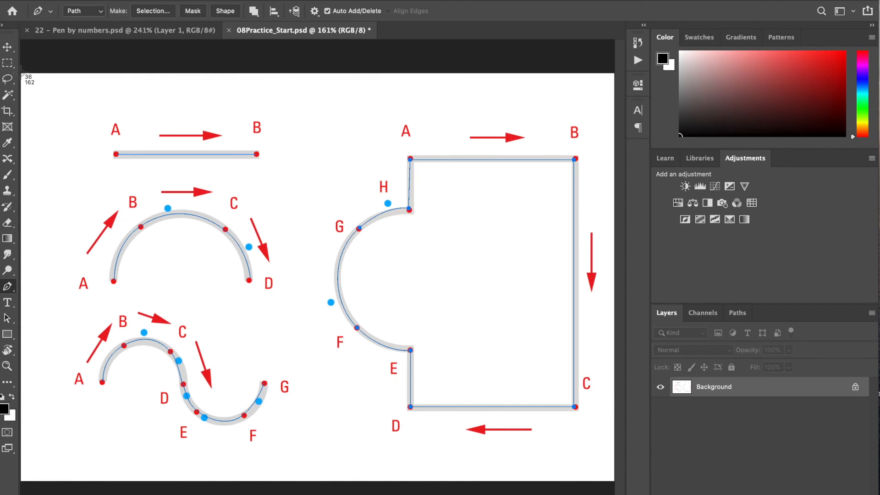
left_click_drag(20, 74, 617, 487)
In 22 - Pen by numbers.psd, trace the pot's rim and handle from point 1 to point 8, pulling curve handles to the red dots.
left_click(179, 35)
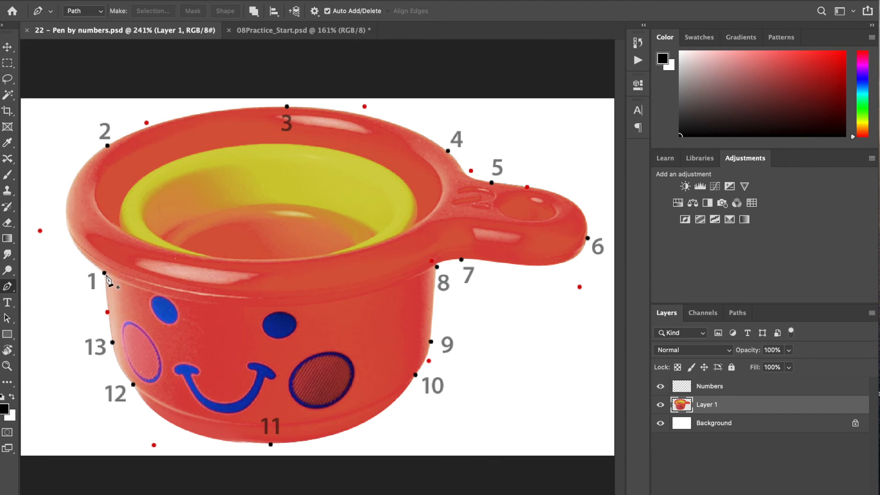
left_click_drag(105, 274, 41, 231)
left_click_drag(107, 146, 147, 123)
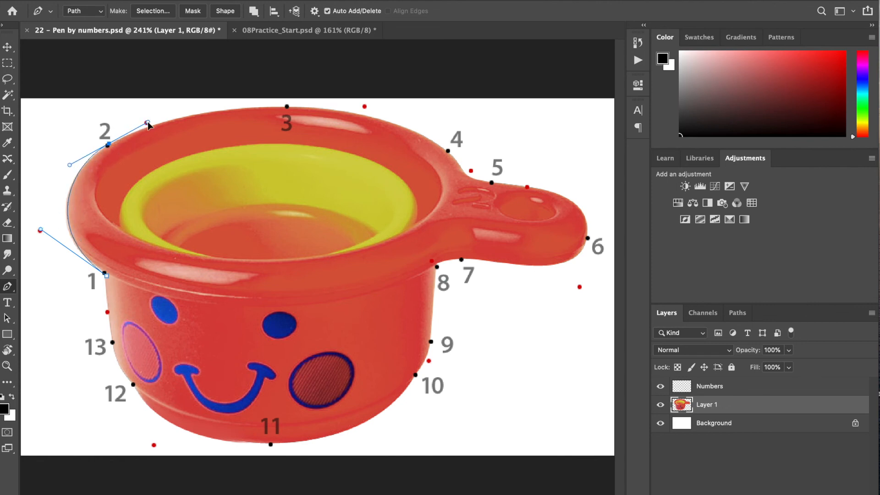
left_click(287, 107)
left_click_drag(288, 108, 366, 109)
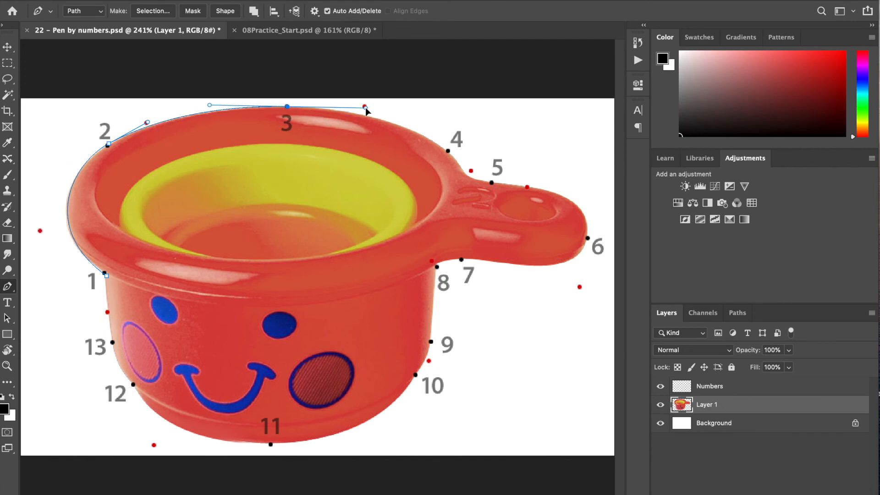
left_click_drag(447, 150, 528, 188)
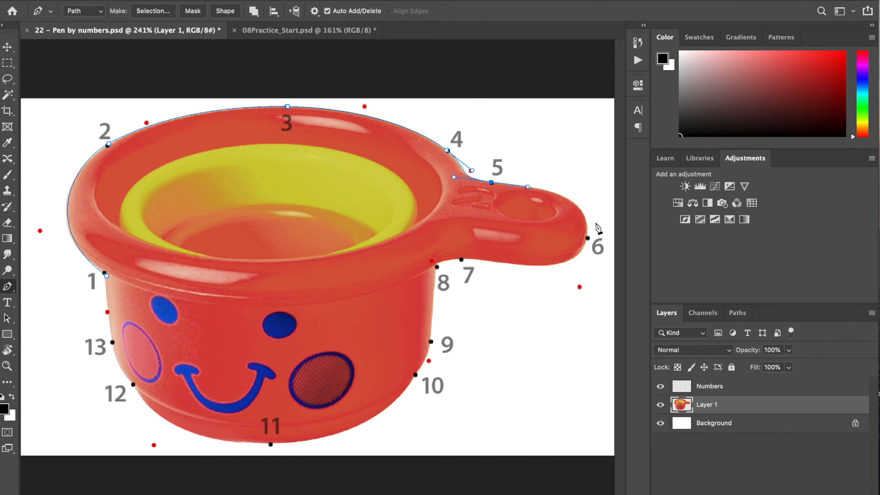
left_click_drag(587, 238, 579, 287)
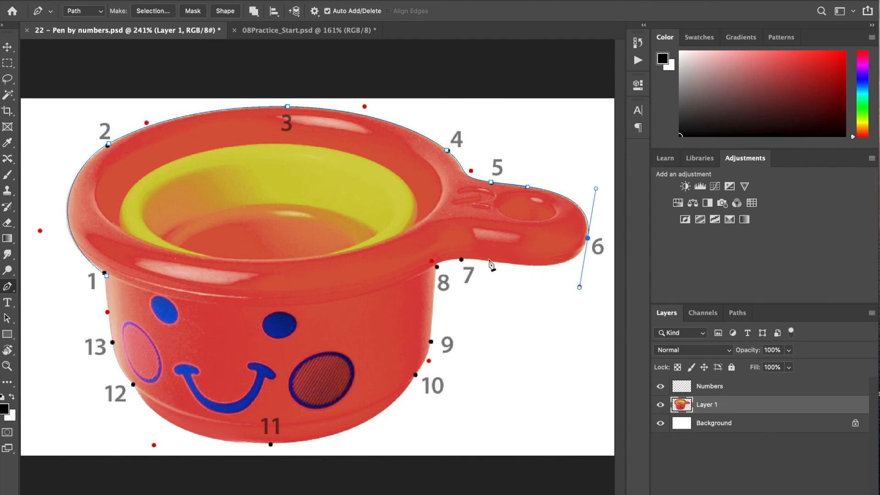
left_click_drag(461, 259, 431, 262)
left_click(437, 266)
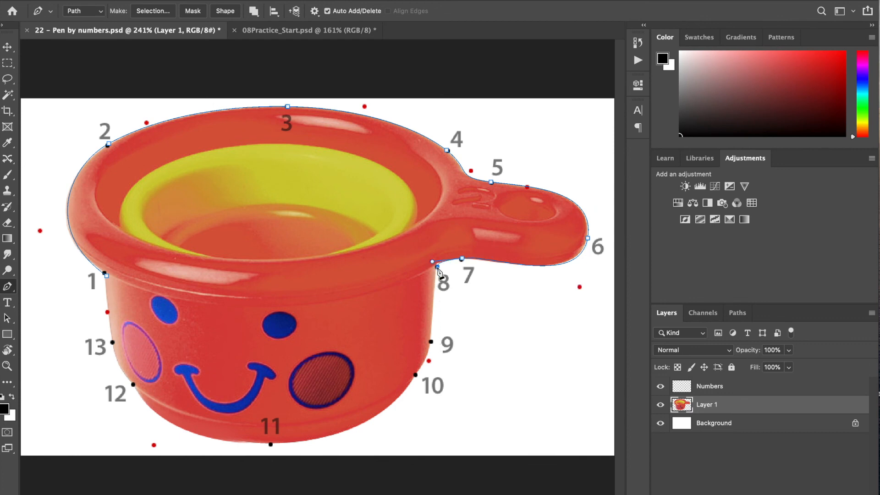
Trace the pot's body through points 9 to 13, close the path at point 1, and capture a screenshot of the canvas.
left_click_drag(431, 341, 429, 363)
left_click(415, 375)
left_click_drag(271, 444, 153, 445)
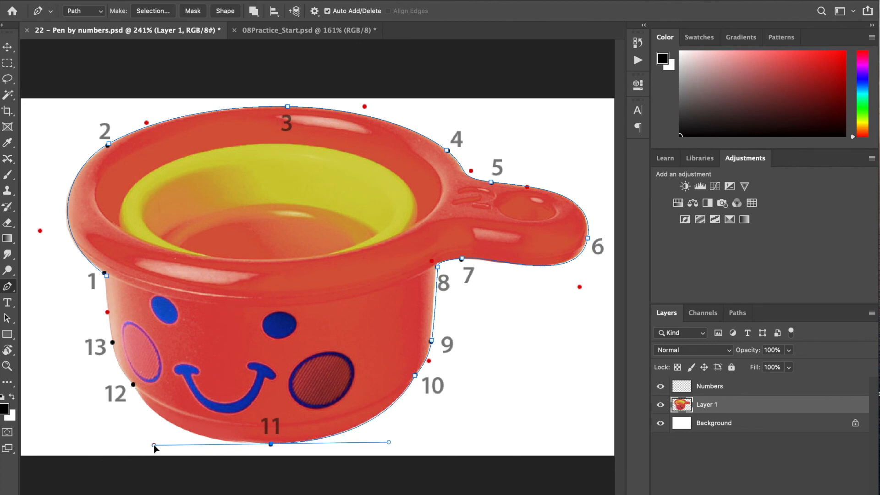
left_click(132, 384)
left_click_drag(112, 342, 106, 312)
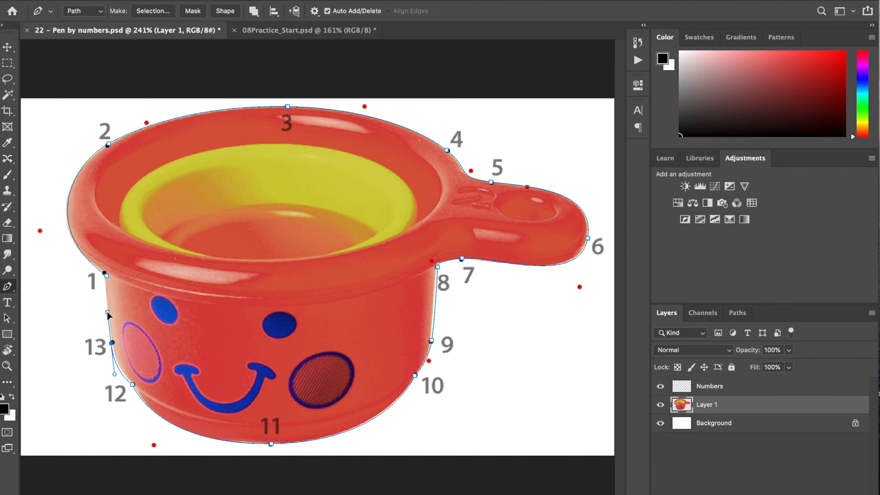
left_click(105, 274)
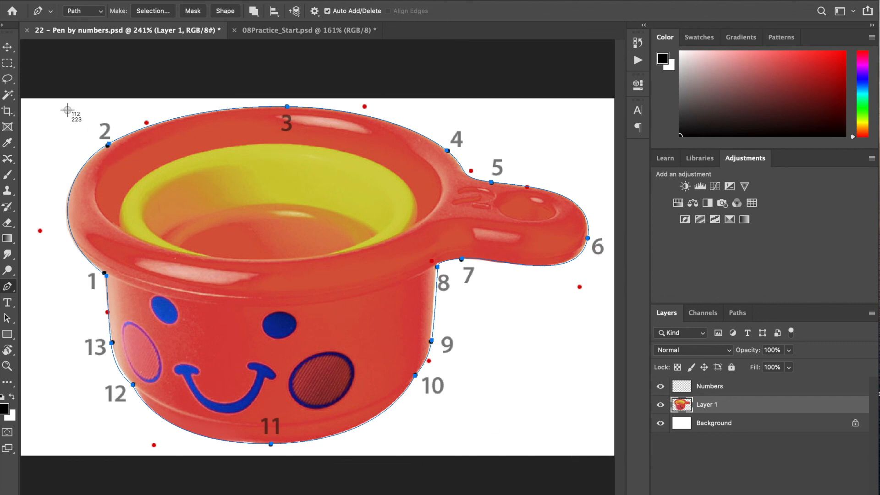
left_click_drag(25, 98, 614, 460)
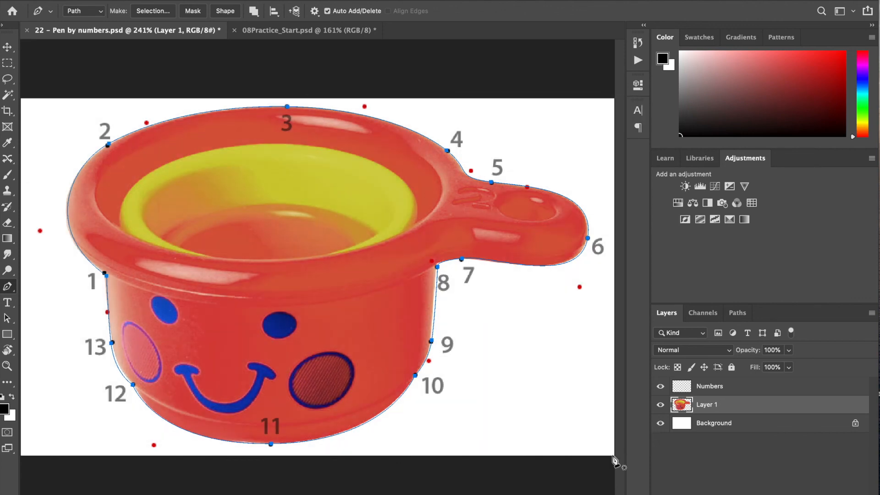